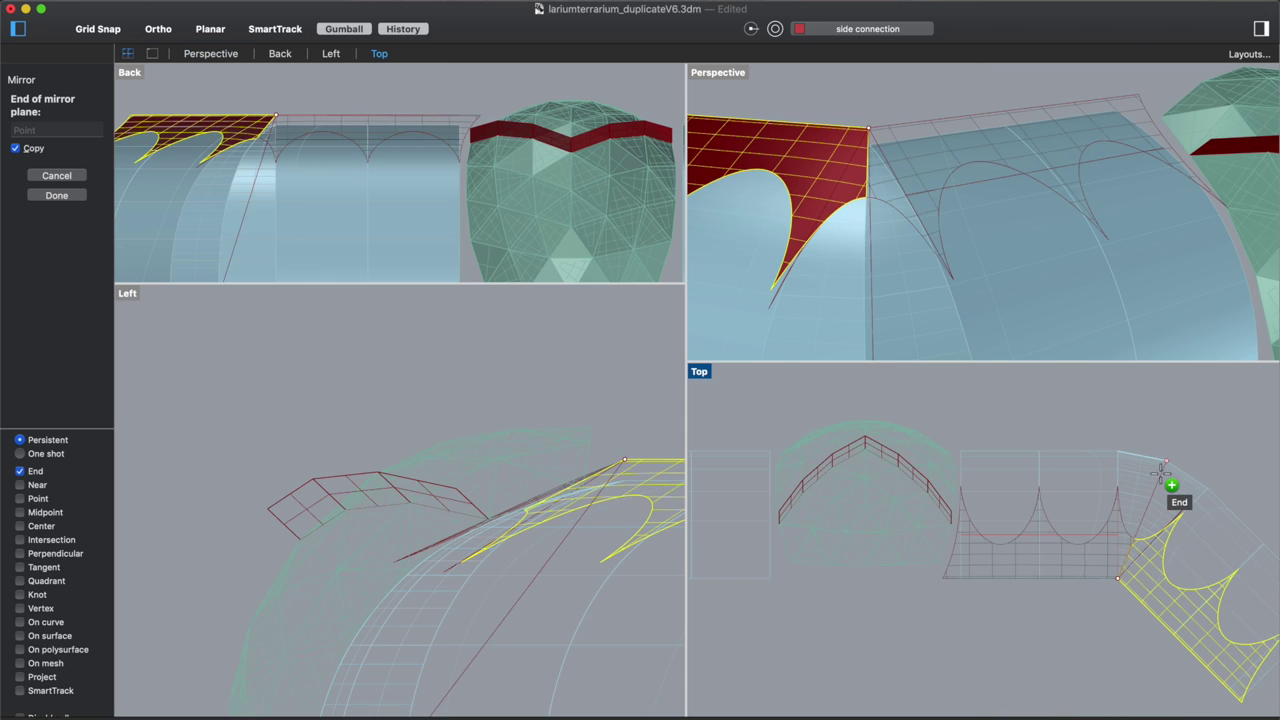
# Step: Finish the mirrored vault copy, then polar-array the brick into seven along the dome
pyautogui.click(1168, 458)
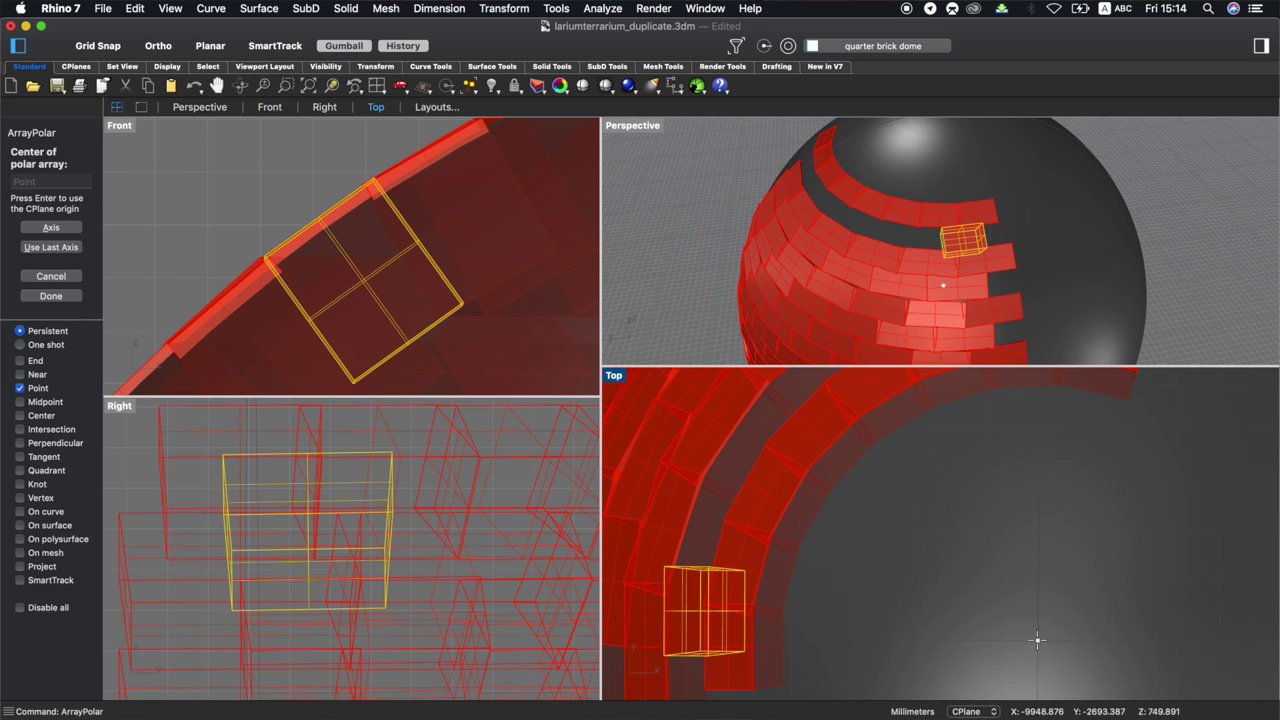
pyautogui.click(690, 608)
pyautogui.click(908, 405)
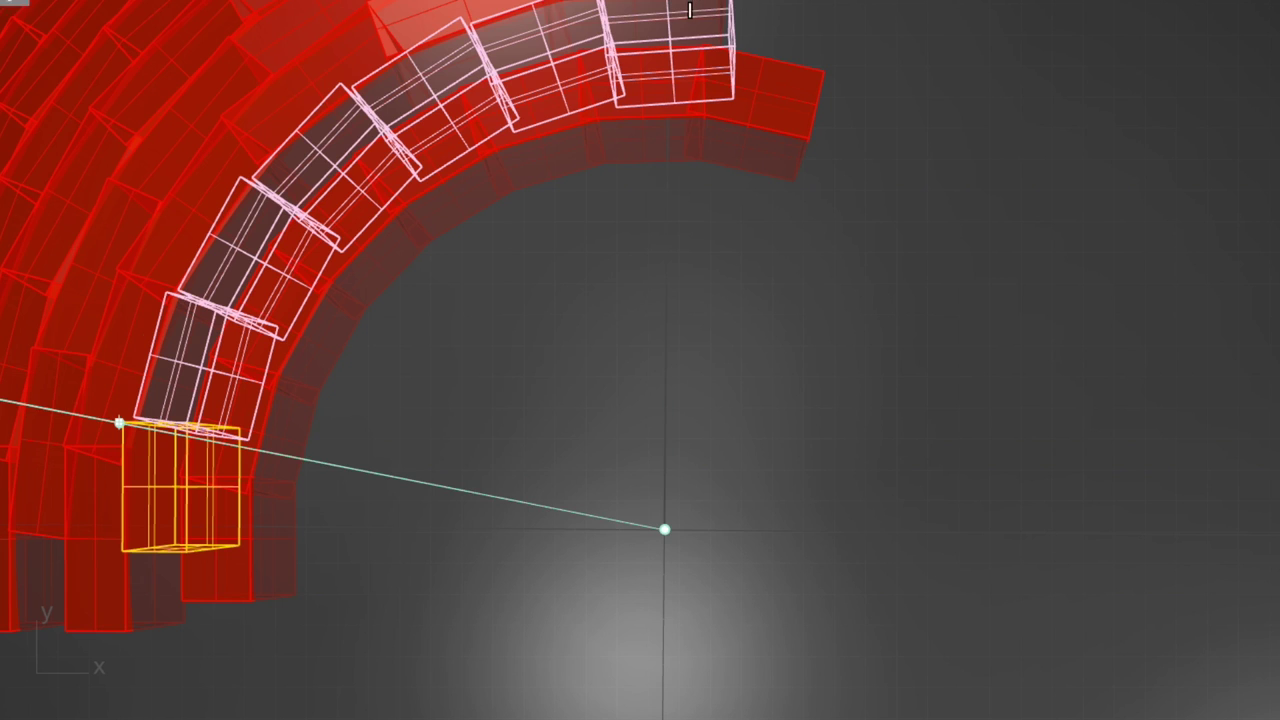
pyautogui.press('Return')
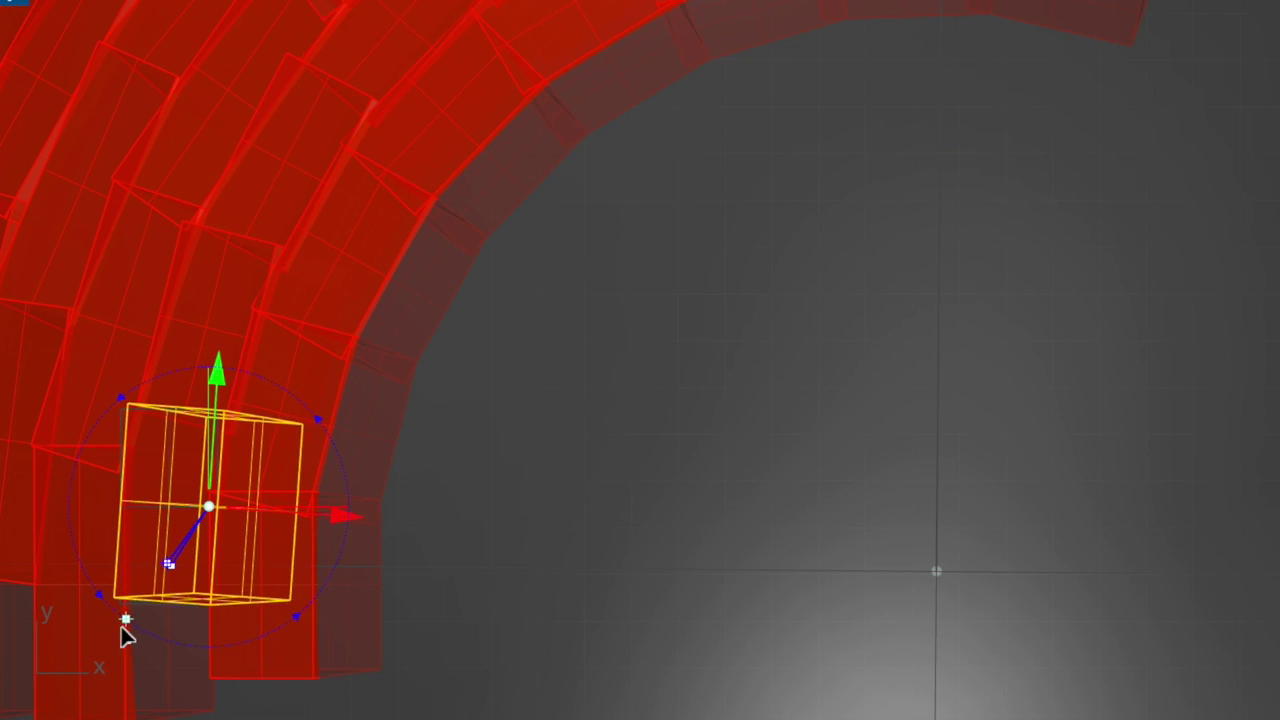
pyautogui.scroll(-3, 960, 269)
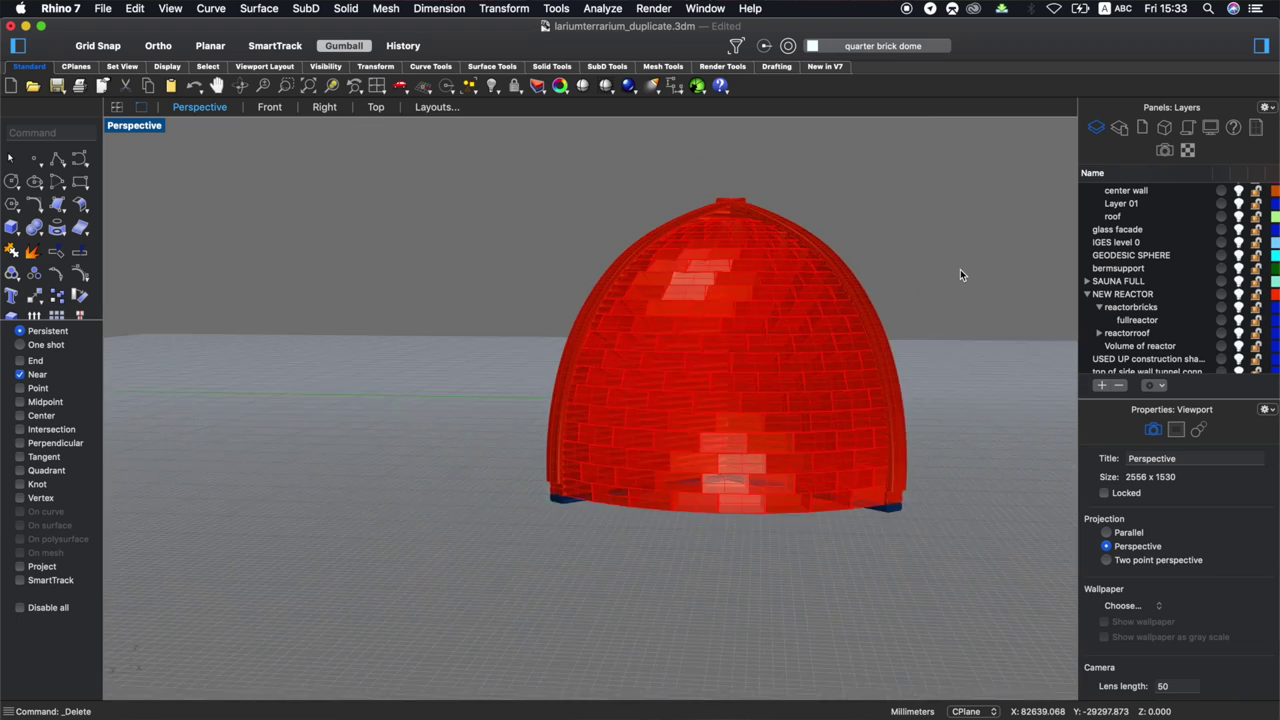
pyautogui.scroll(-3, 960, 269)
pyautogui.scroll(-3, 960, 269)
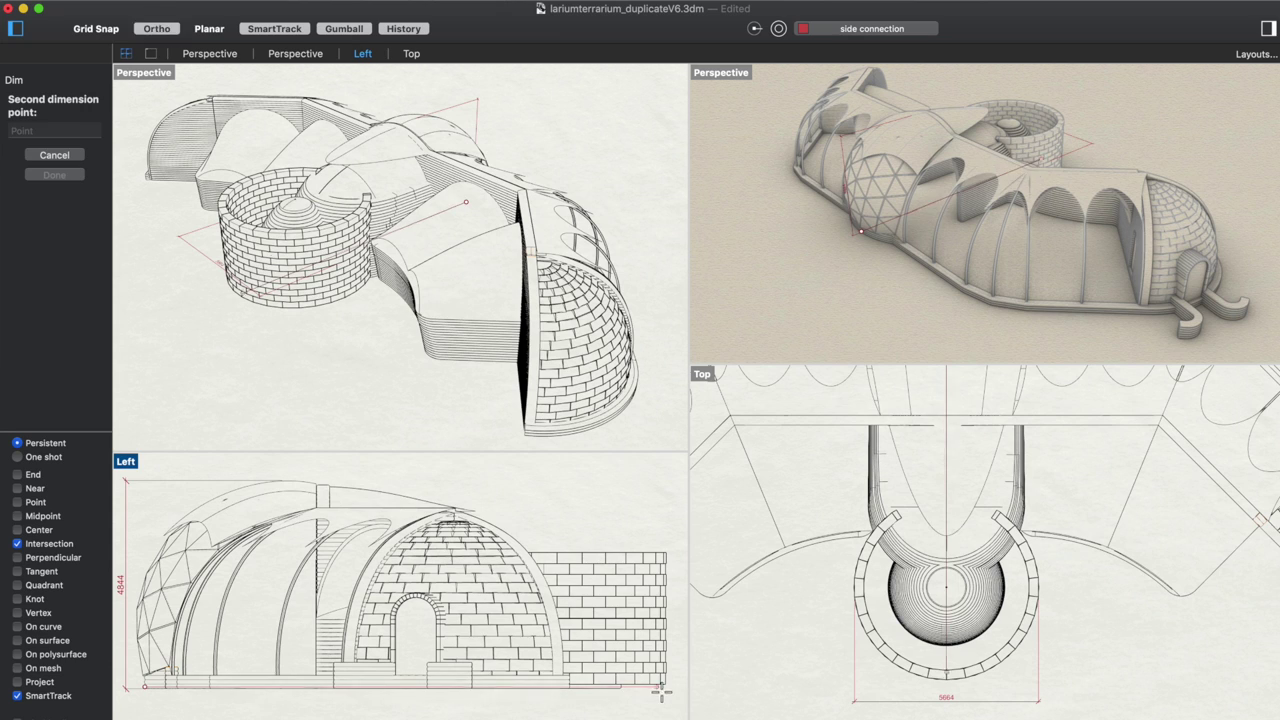
# Step: Place the 12093 base dimension's second point and line position in the Left viewport
pyautogui.click(660, 688)
pyautogui.click(664, 714)
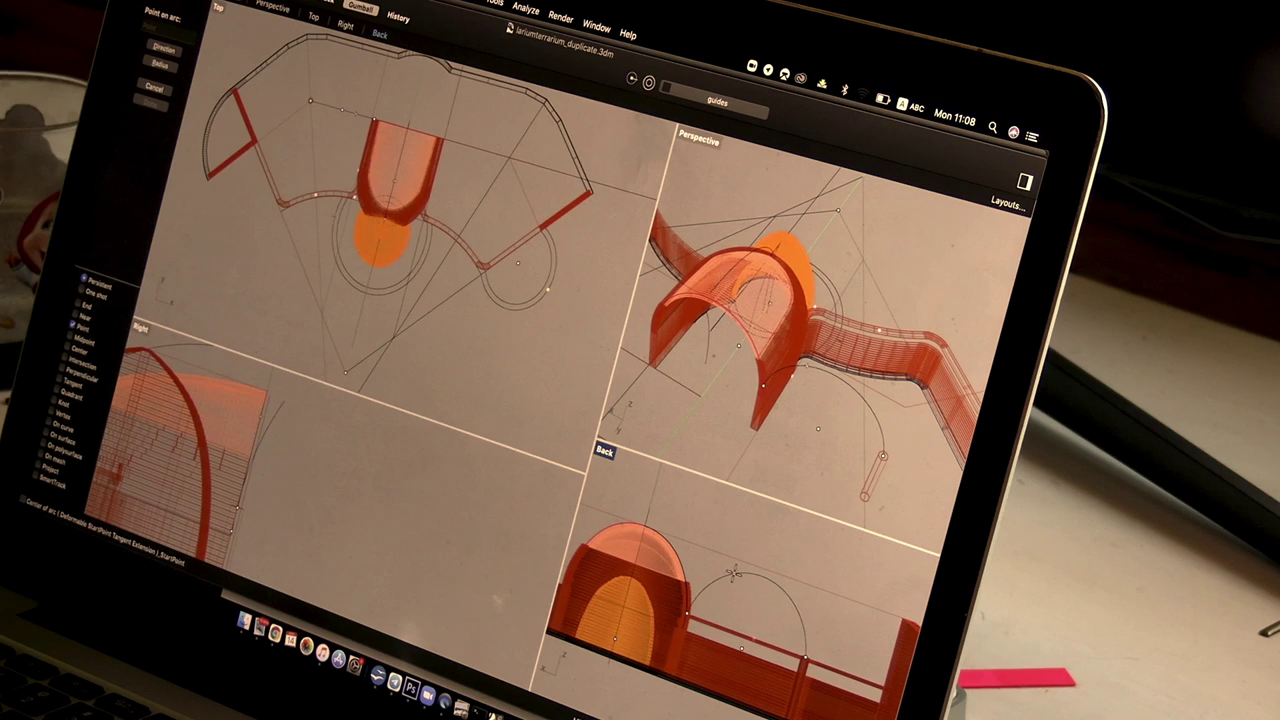